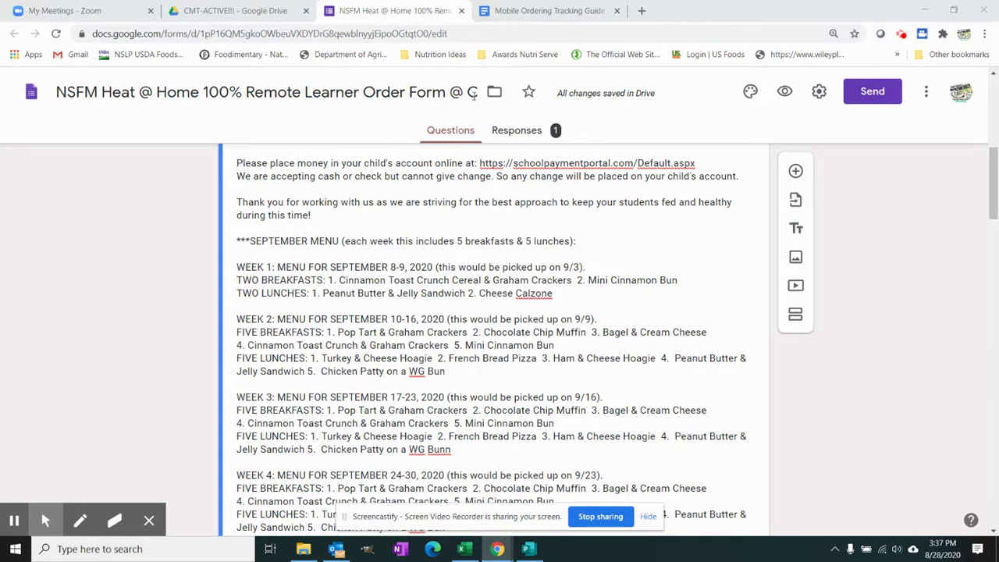
# - Switch to the Publisher menu file and start saving the whole September pick-up menu table as a picture
pyautogui.scroll(-1, 464, 259)
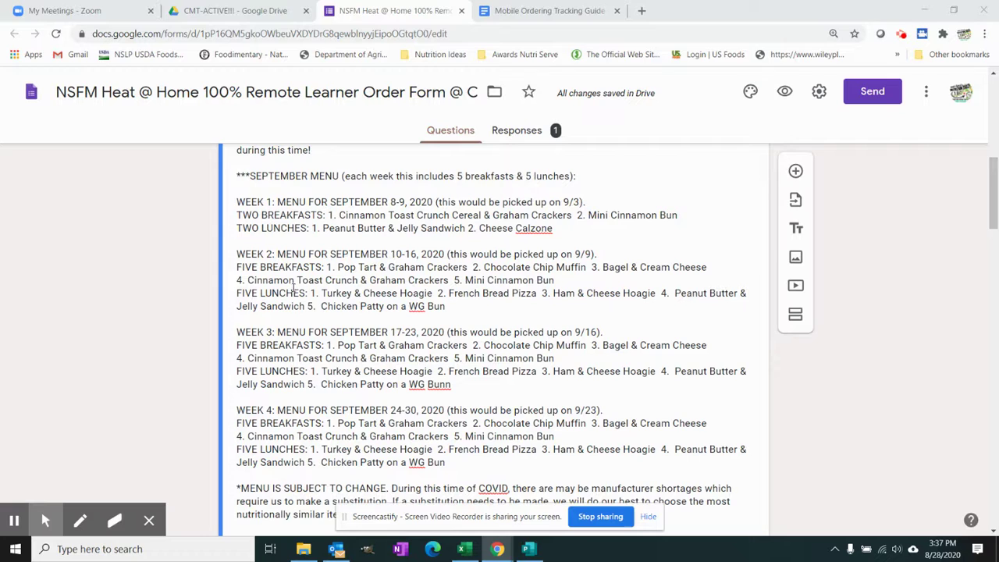
pyautogui.click(485, 475)
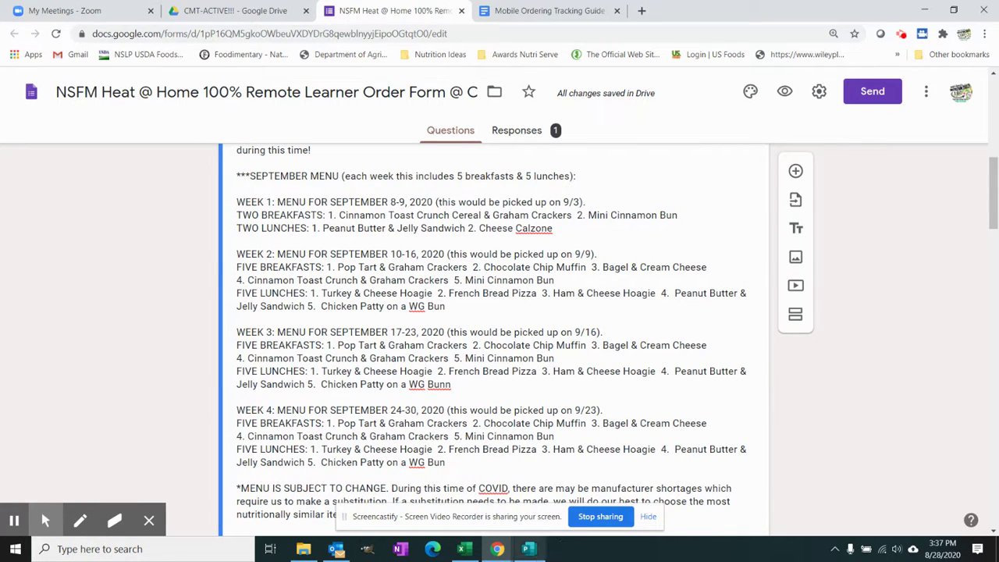
pyautogui.click(530, 549)
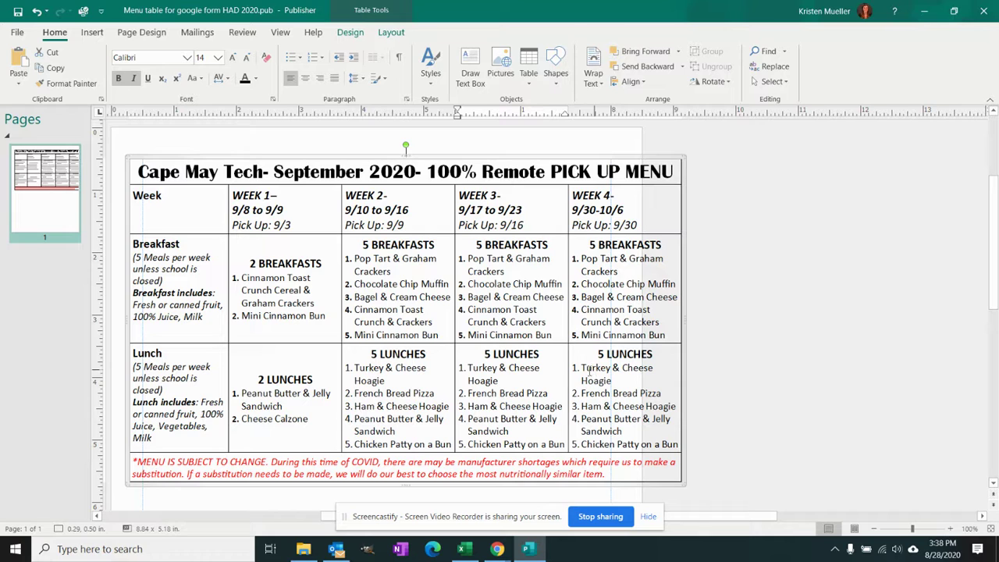
pyautogui.click(643, 209)
pyautogui.click(680, 160)
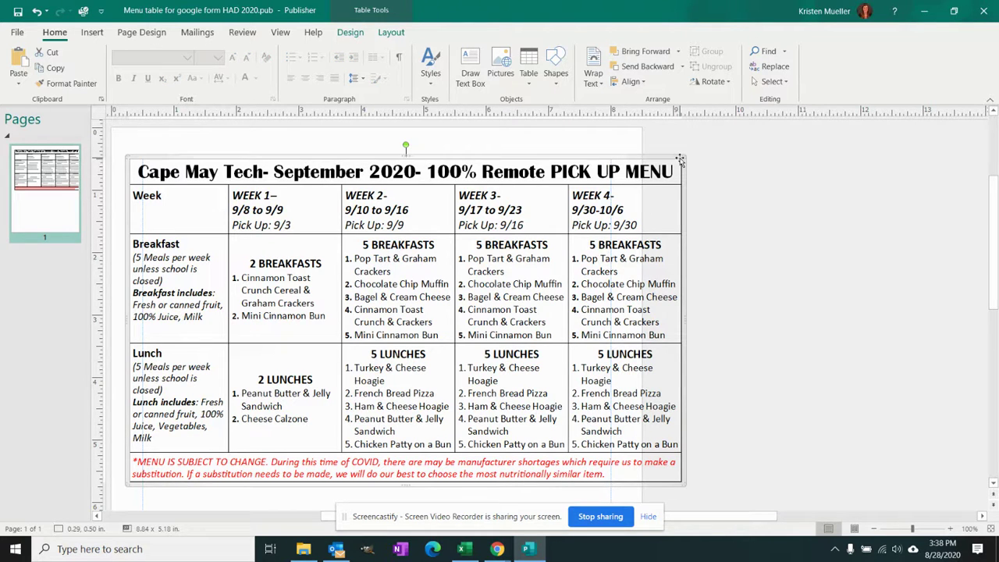
pyautogui.rightClick(679, 160)
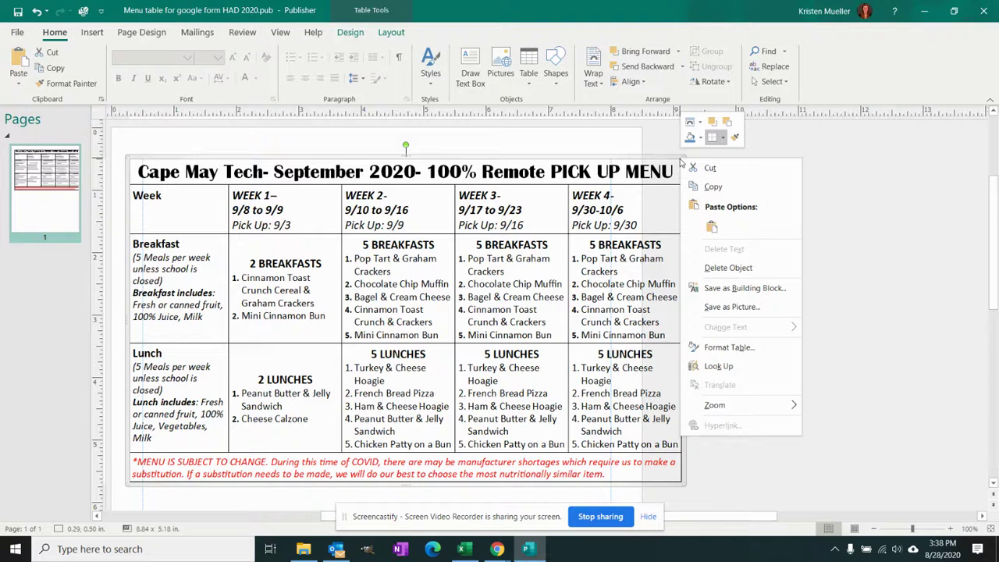
pyautogui.click(732, 307)
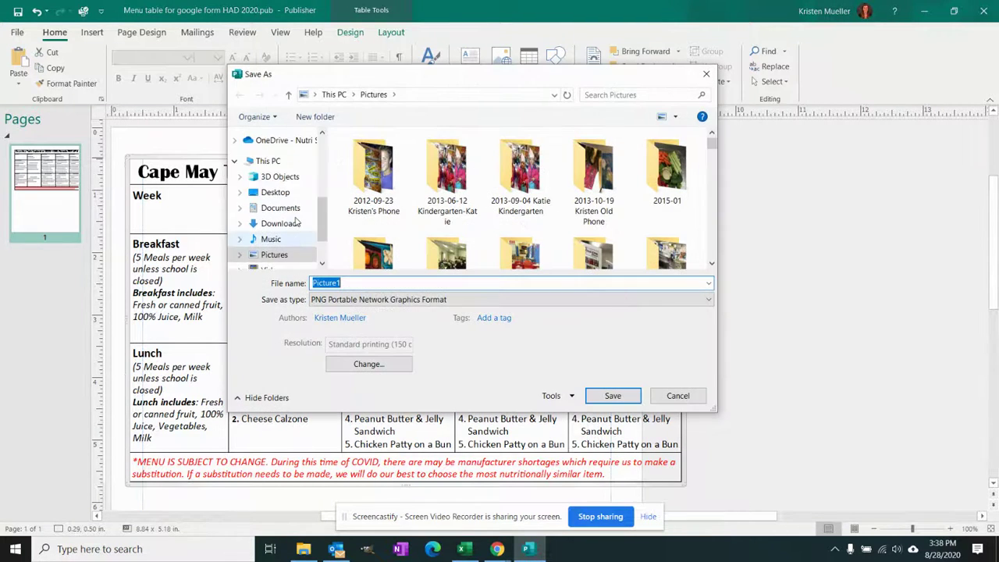
# - Browse to the Cape May Tech folder under Documents, Nutri-Serve, Current Clients as the save location
pyautogui.click(283, 208)
pyautogui.scroll(-2, 390, 207)
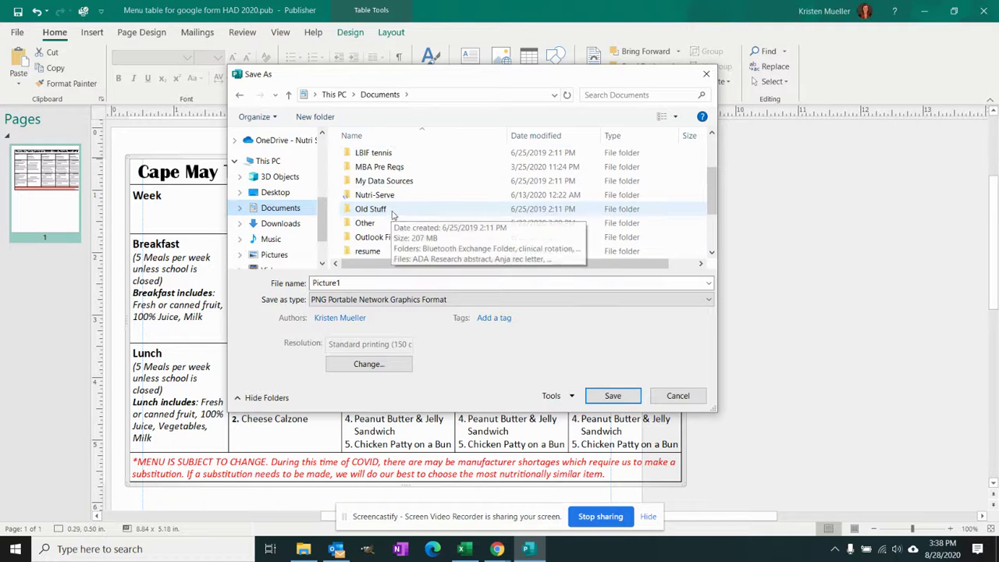
pyautogui.doubleClick(377, 195)
pyautogui.scroll(-2, 391, 219)
pyautogui.doubleClick(394, 211)
pyautogui.scroll(-8, 408, 222)
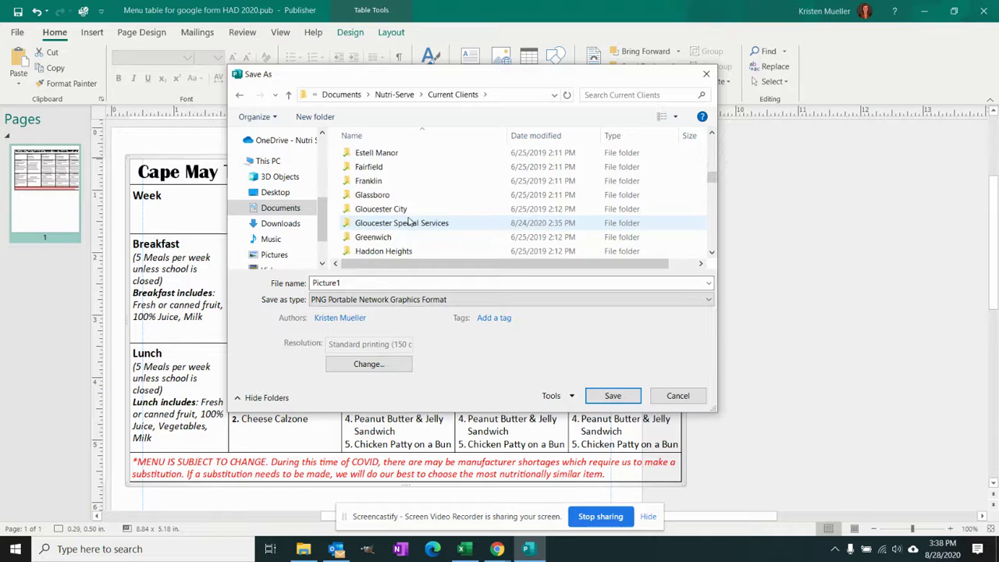
pyautogui.scroll(6, 408, 222)
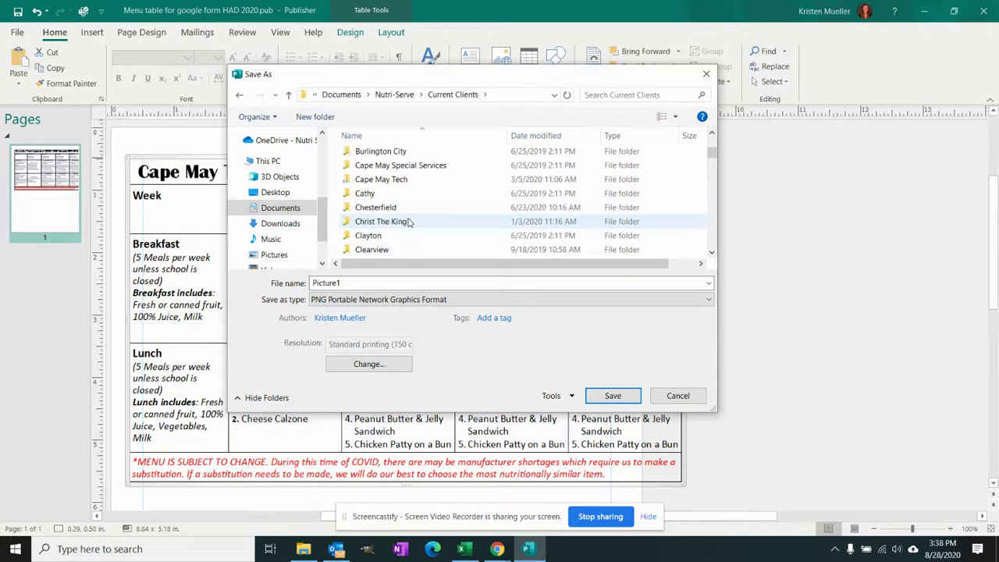
pyautogui.doubleClick(381, 178)
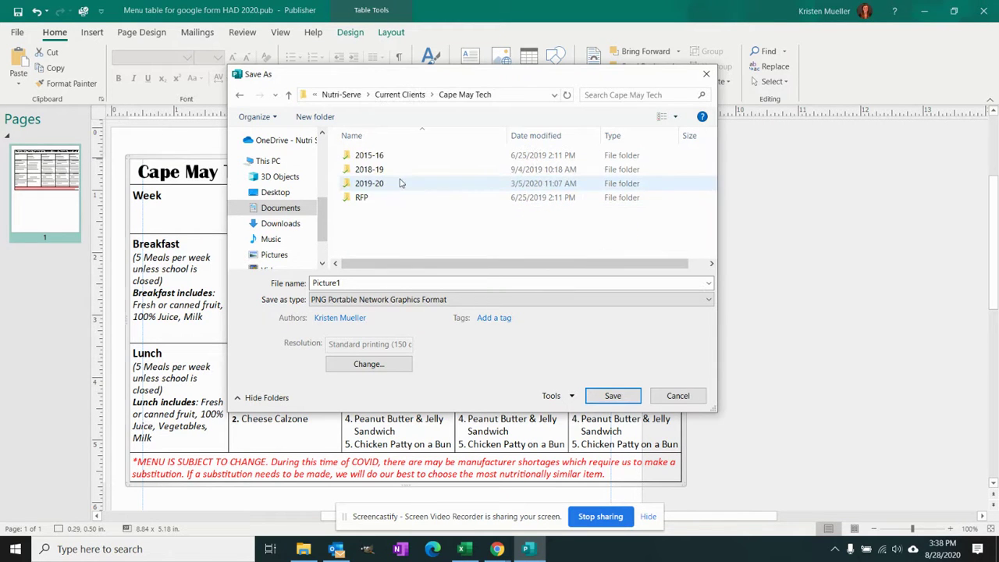
# - Create a folder named 2020-21 inside the Cape May Tech folder and open it
pyautogui.click(316, 119)
pyautogui.write('2020-21')
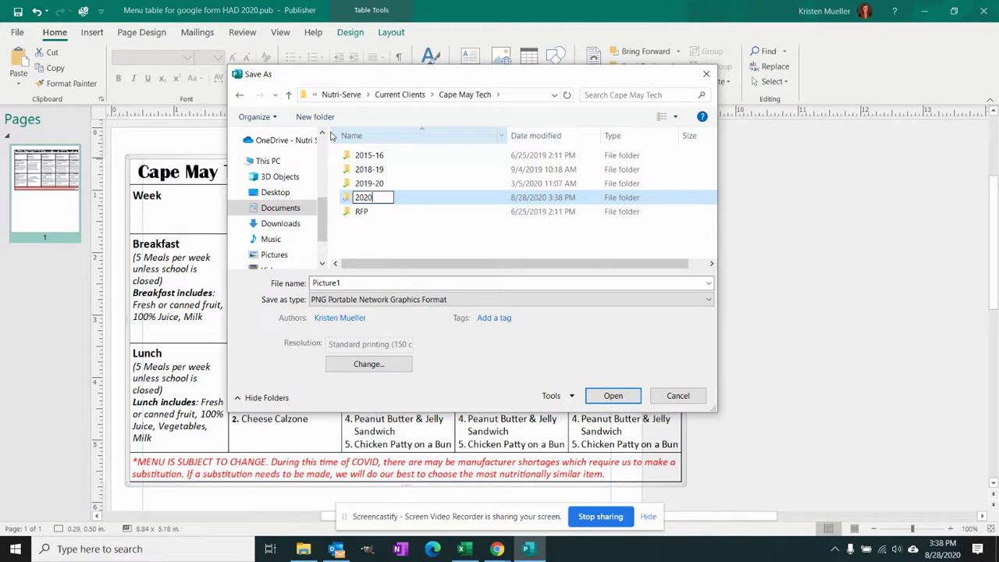
pyautogui.press('Return')
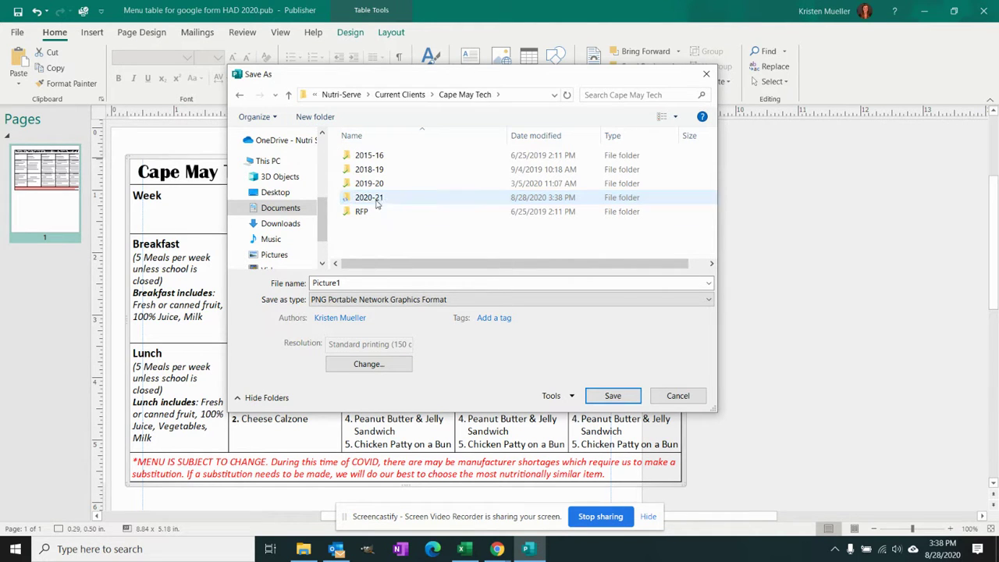
pyautogui.doubleClick(373, 198)
# - Save the table as a PNG picture named "Sept 2020 menu grid- 100% learners"
pyautogui.doubleClick(372, 284)
pyautogui.write('S')
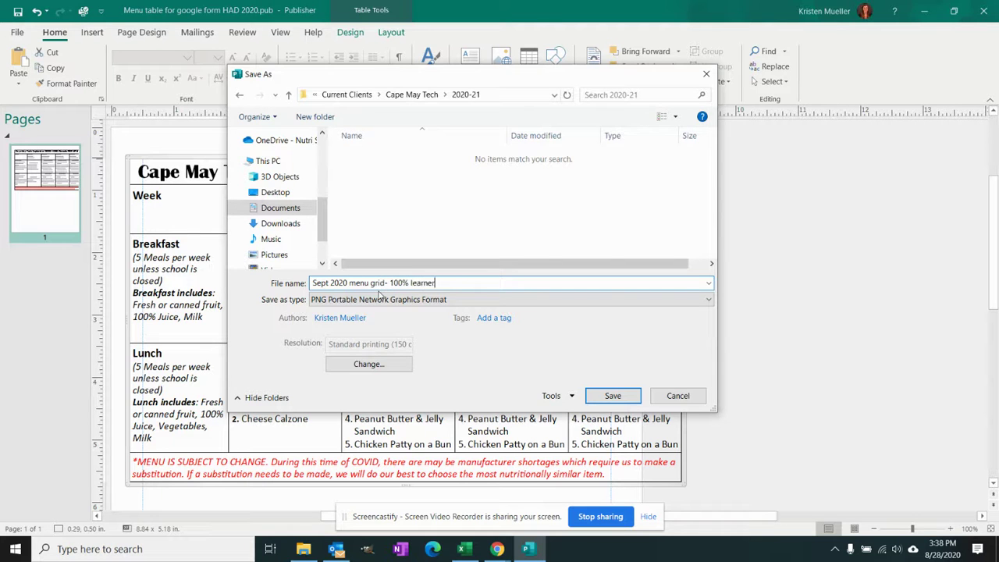
pyautogui.press('Return')
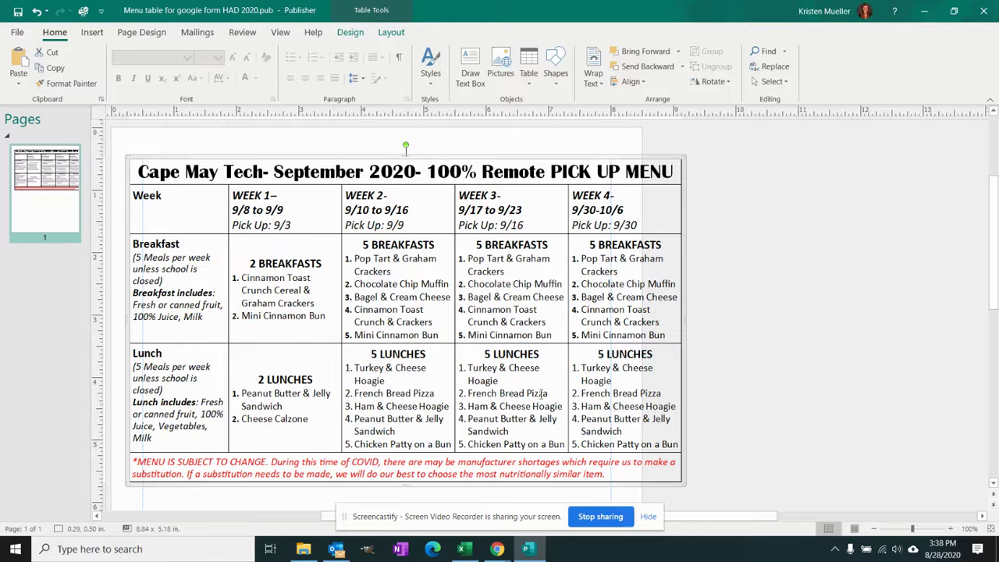
# - Switch to the order form in Chrome and start an image upload below the "I am ordering a 5 DAY SUPPLY" question
pyautogui.moveTo(498, 549)
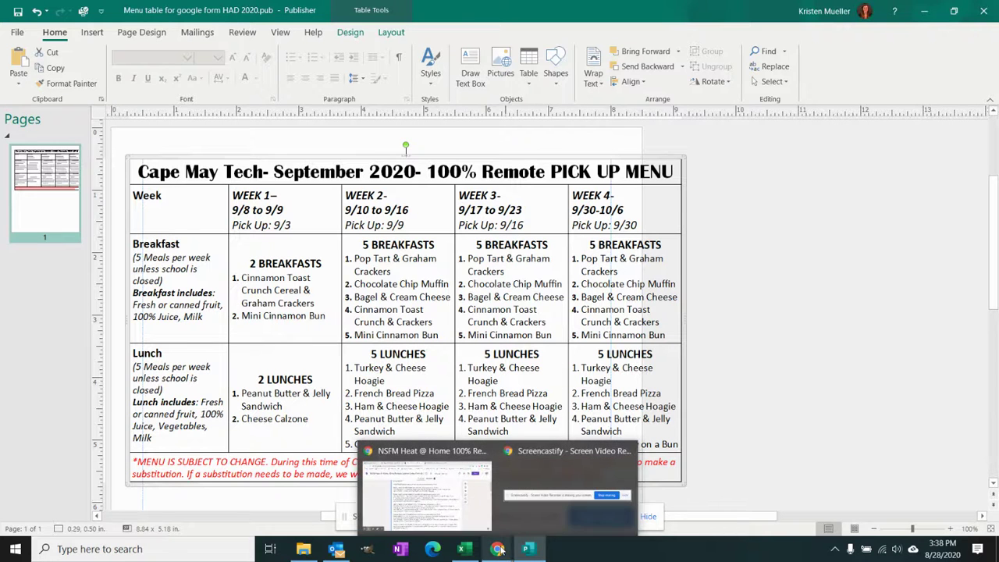
pyautogui.click(422, 515)
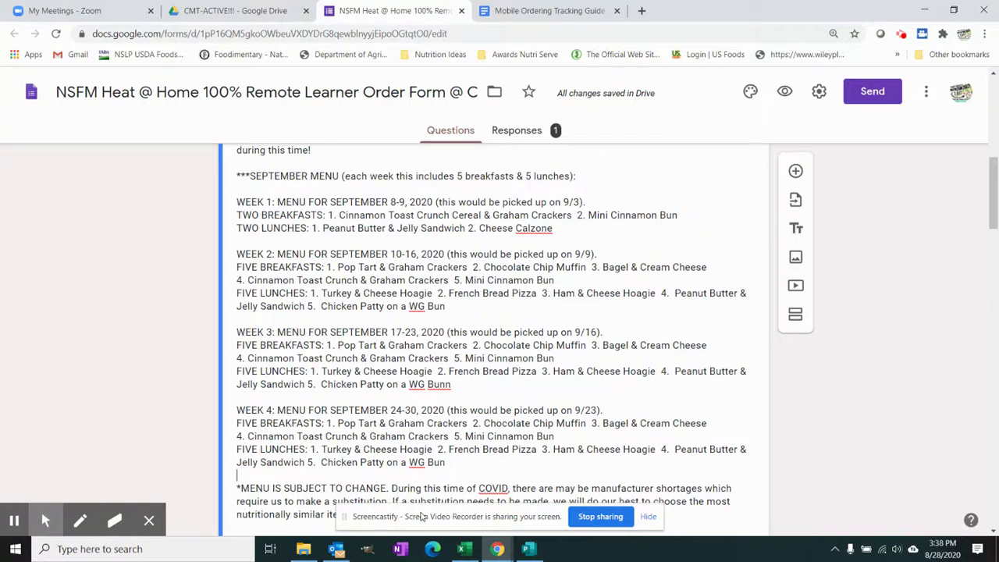
pyautogui.scroll(-2, 543, 351)
pyautogui.scroll(3, 523, 336)
pyautogui.scroll(-5, 499, 324)
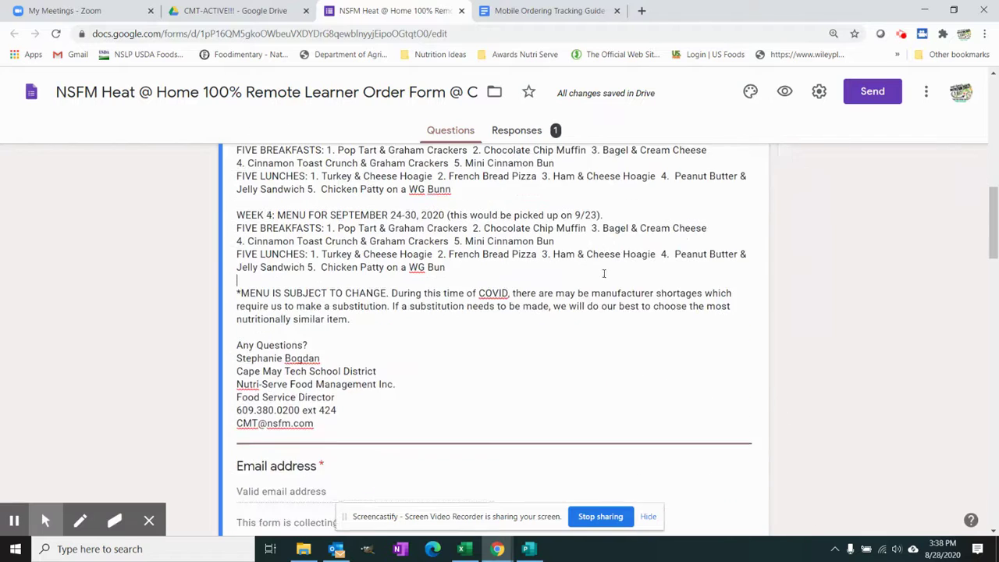
pyautogui.click(491, 367)
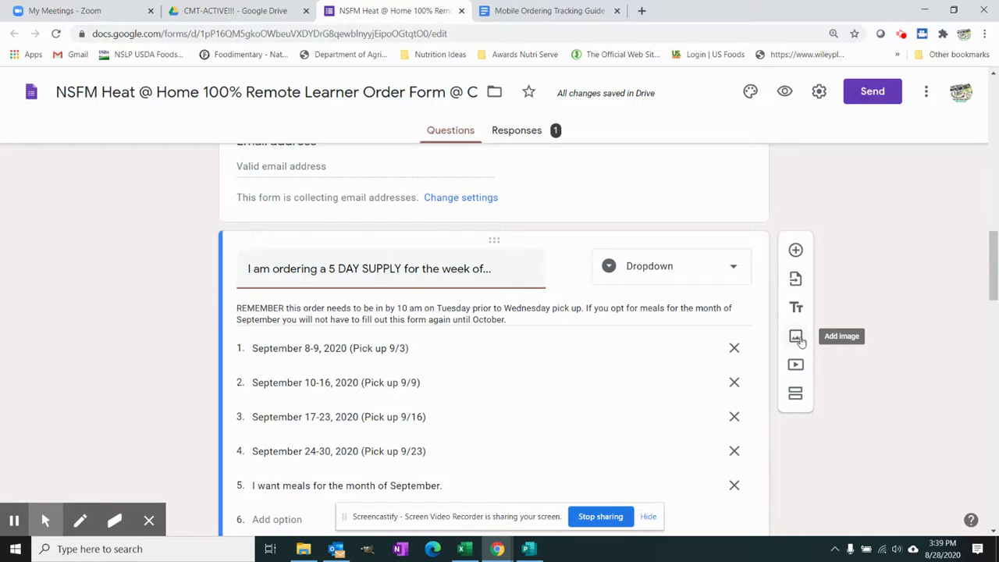
pyautogui.click(797, 338)
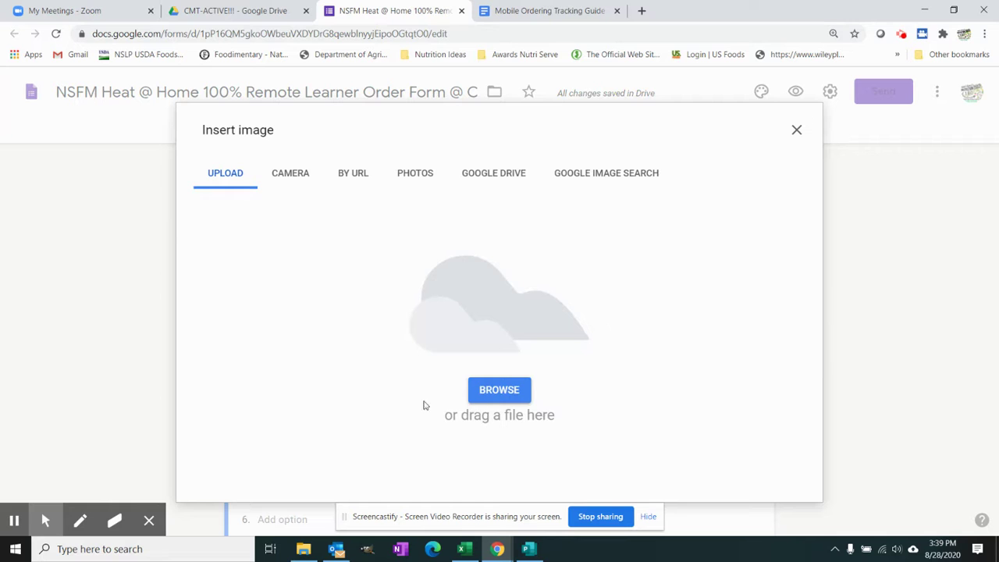
pyautogui.click(498, 395)
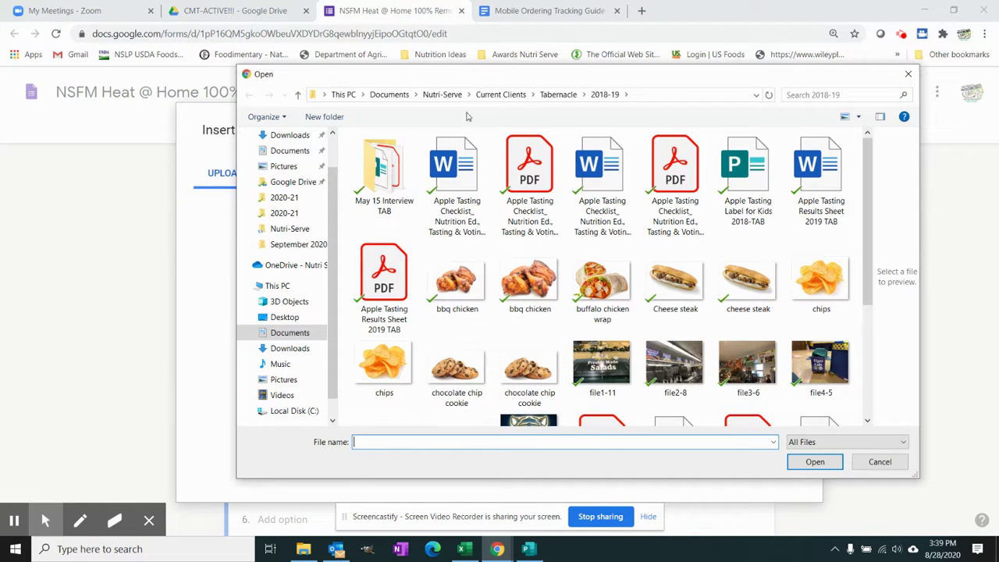
# - Insert the picture "Sept 2020 menu grid- 100% learners" from the 2020-21 folder of Cape May Tech under Current Clients
pyautogui.click(283, 215)
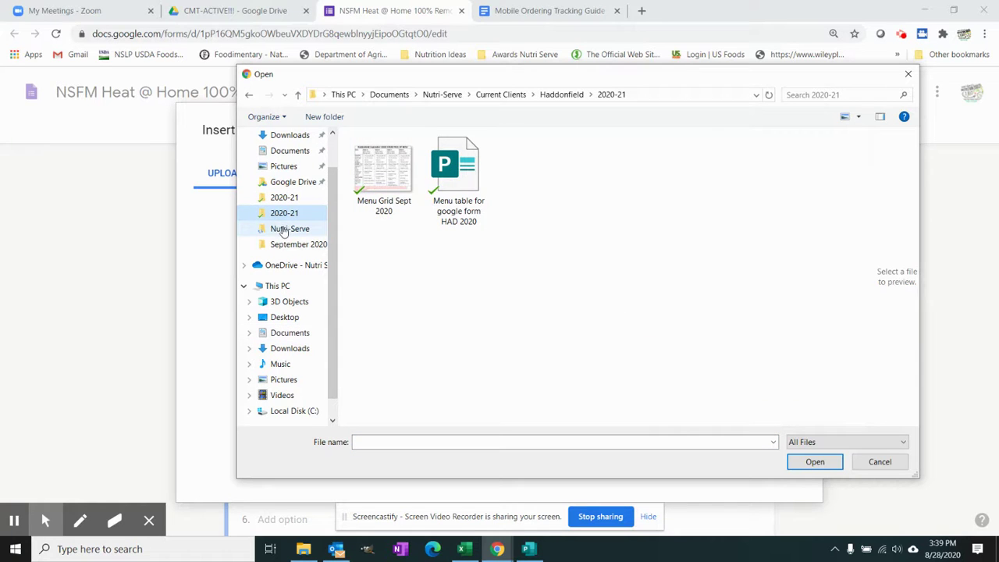
pyautogui.click(517, 97)
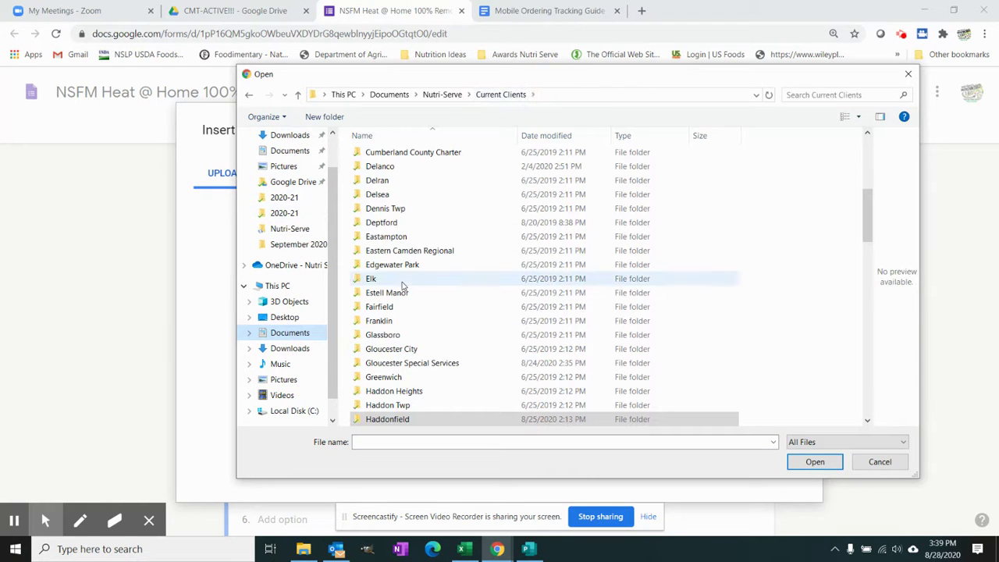
pyautogui.scroll(-2, 412, 344)
pyautogui.scroll(2, 418, 336)
pyautogui.scroll(3, 421, 258)
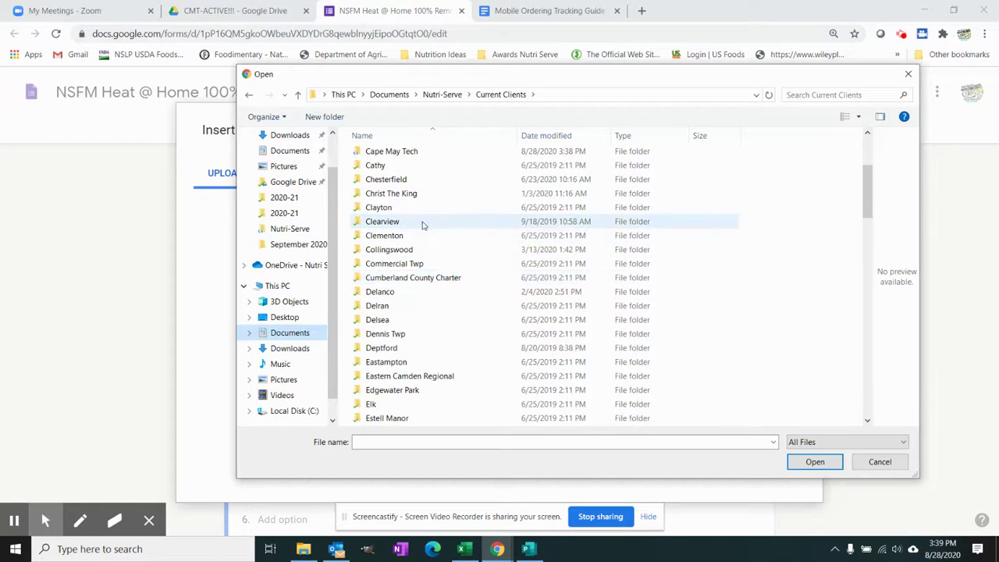
pyautogui.scroll(1, 422, 227)
pyautogui.doubleClick(407, 192)
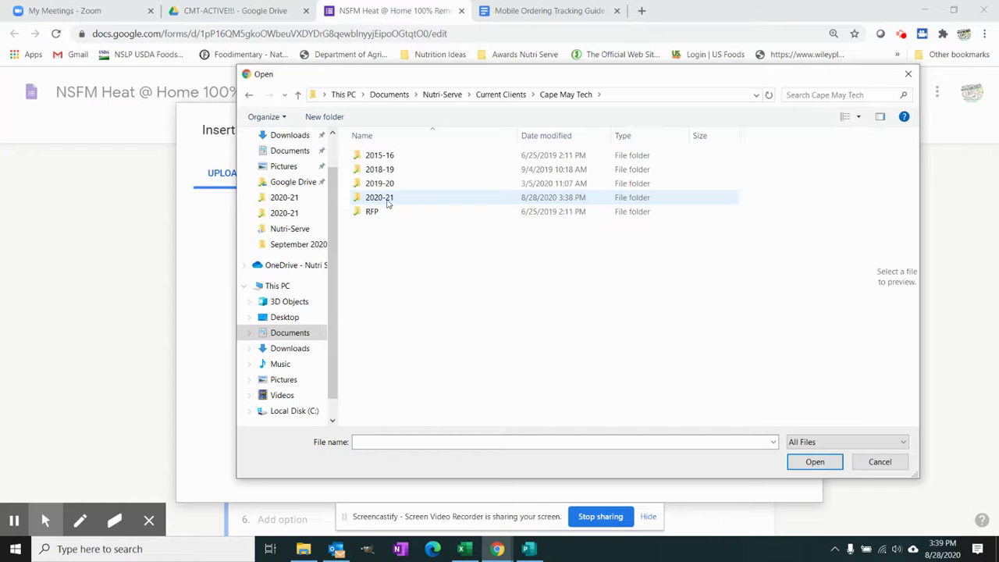
pyautogui.doubleClick(390, 195)
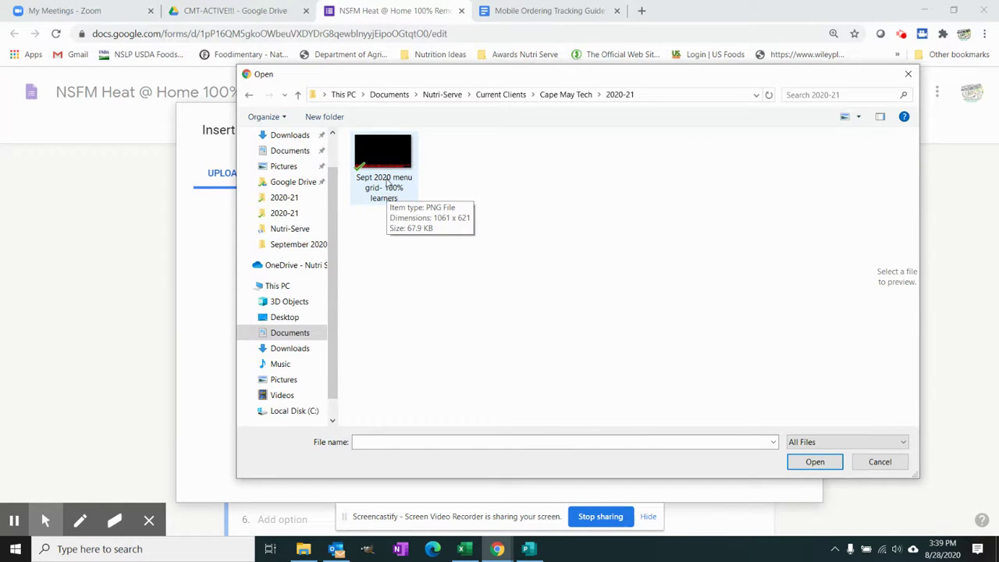
pyautogui.click(385, 184)
pyautogui.click(814, 461)
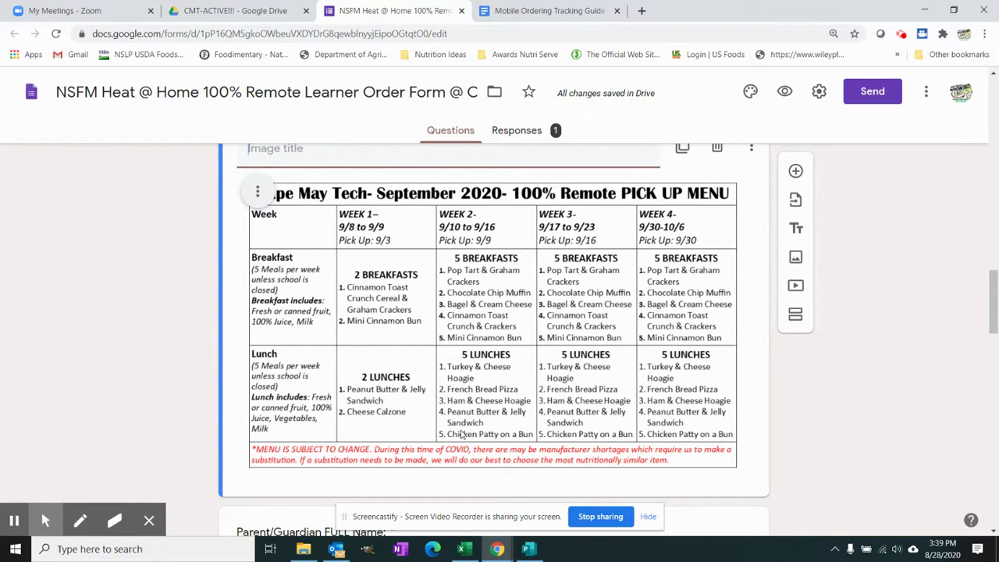
# - Title the inserted menu image "September 2020 Menu"
pyautogui.scroll(1, 461, 434)
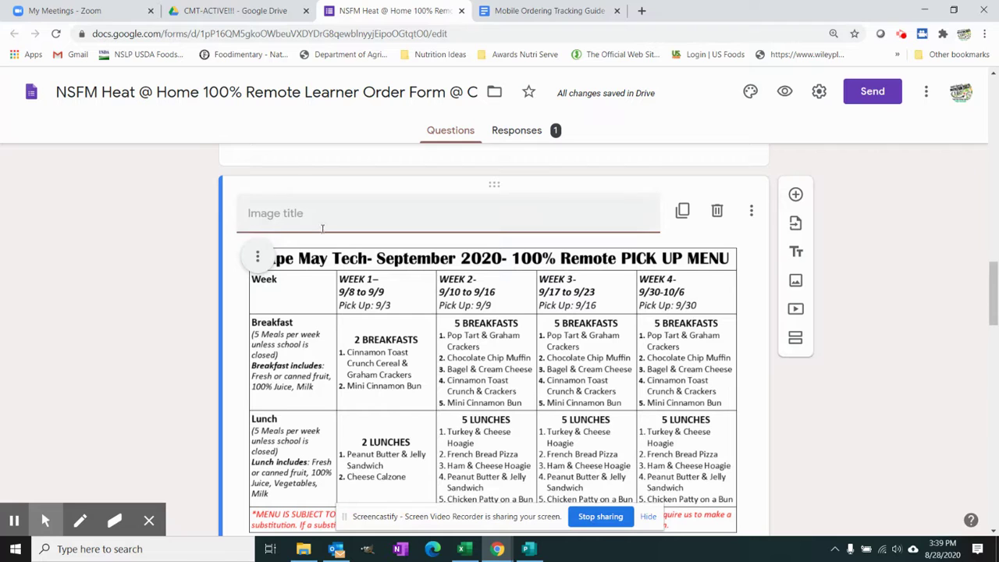
pyautogui.write('September 2020 Menu')
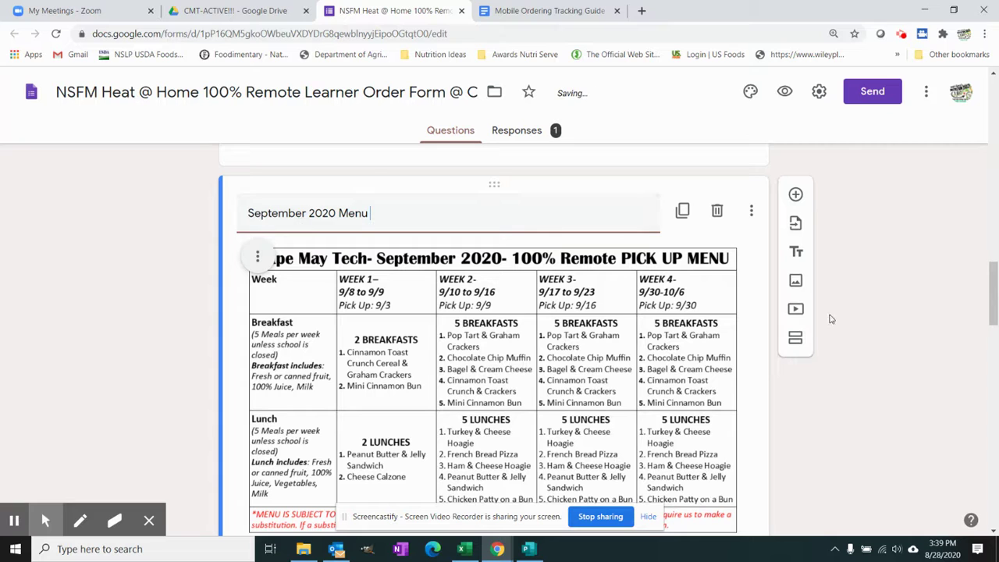
pyautogui.click(860, 343)
# - Move the September 2020 Menu image above the "I am ordering a 5 DAY SUPPLY" question, directly after the email address section
pyautogui.scroll(4, 673, 367)
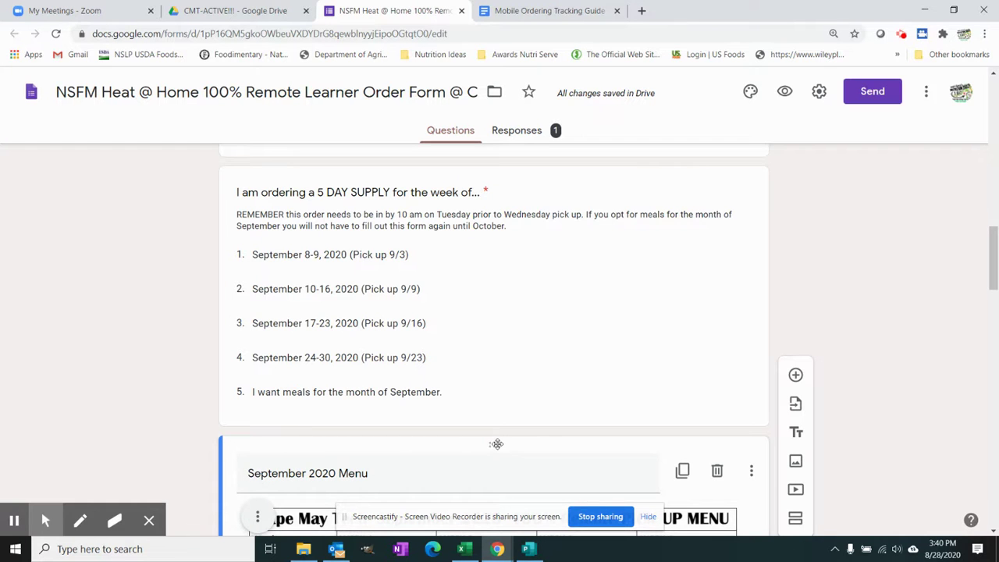
pyautogui.moveTo(498, 443); pyautogui.dragTo(495, 234)
pyautogui.scroll(4, 553, 292)
pyautogui.scroll(-3, 523, 323)
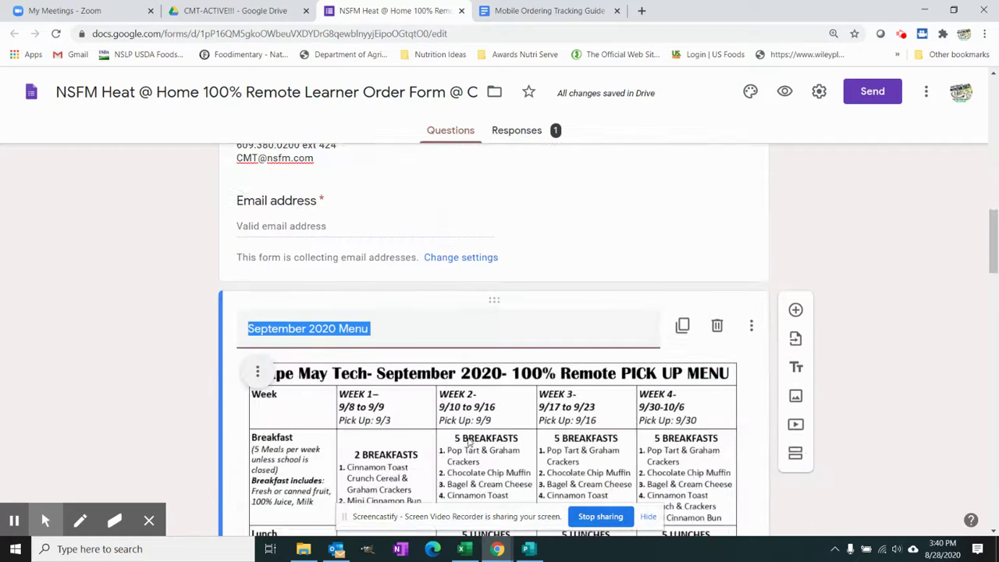
pyautogui.scroll(-3, 469, 443)
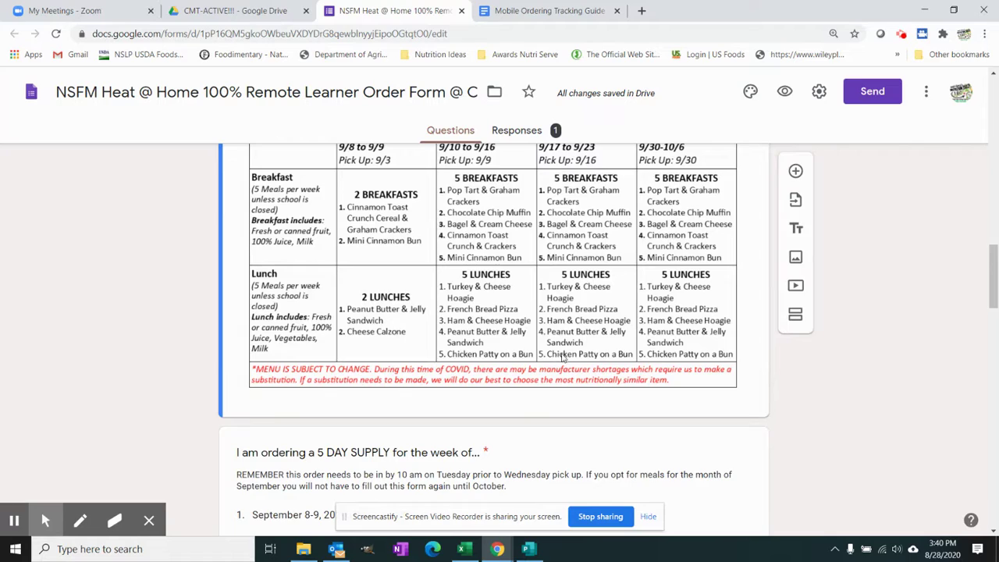
# - Delete the written September menu for weeks 1 to 4, including its heading, from the form description
pyautogui.scroll(9, 548, 348)
pyautogui.click(416, 348)
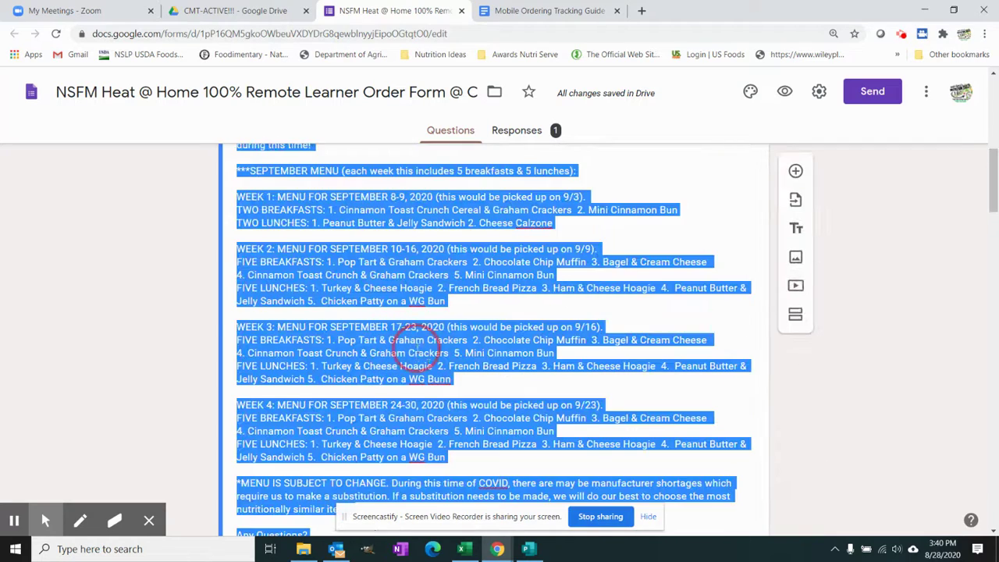
pyautogui.click(416, 348)
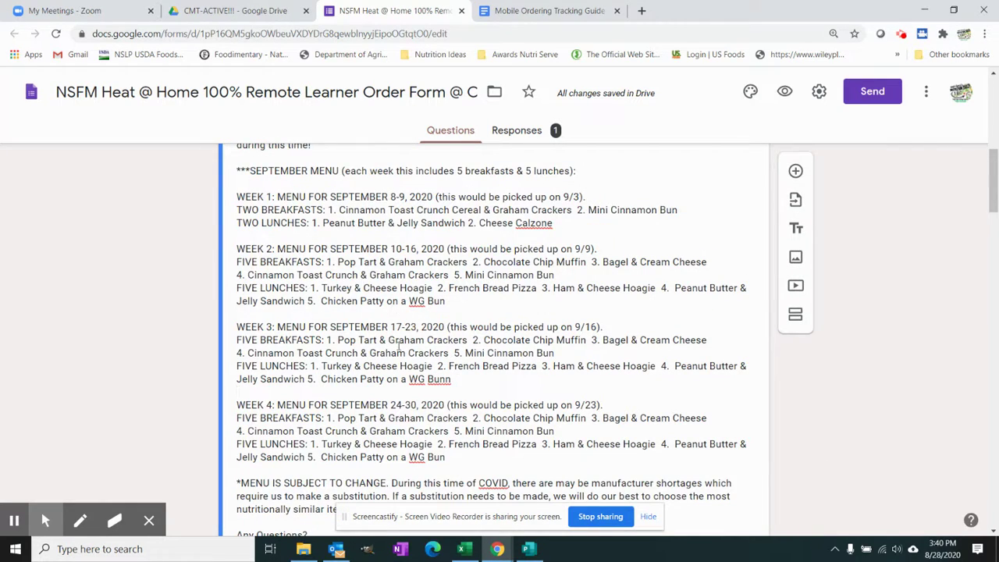
pyautogui.moveTo(454, 462); pyautogui.dragTo(237, 167)
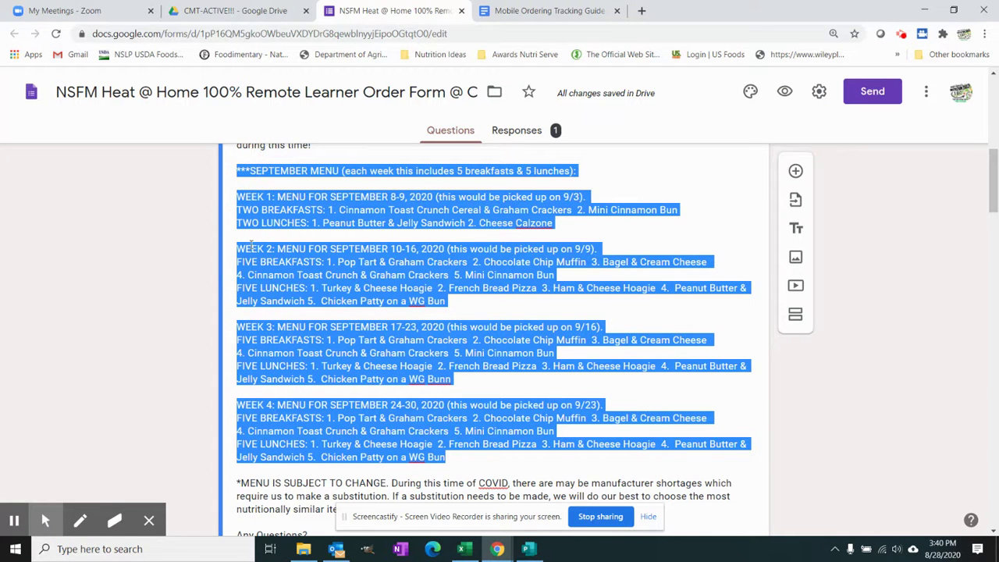
pyautogui.press('Delete')
pyautogui.press('Delete')
pyautogui.press('Delete')
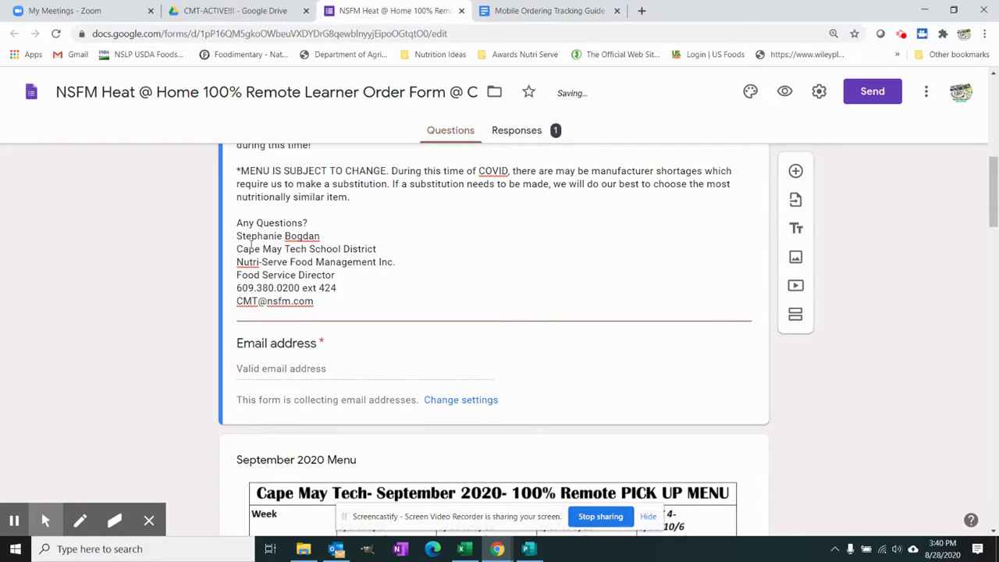
pyautogui.scroll(5, 251, 248)
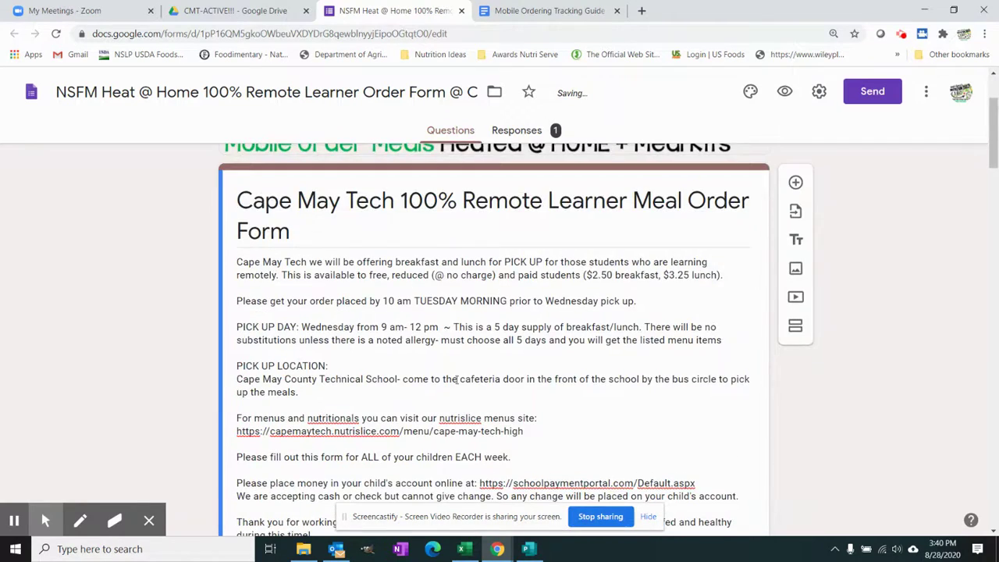
pyautogui.scroll(-8, 452, 377)
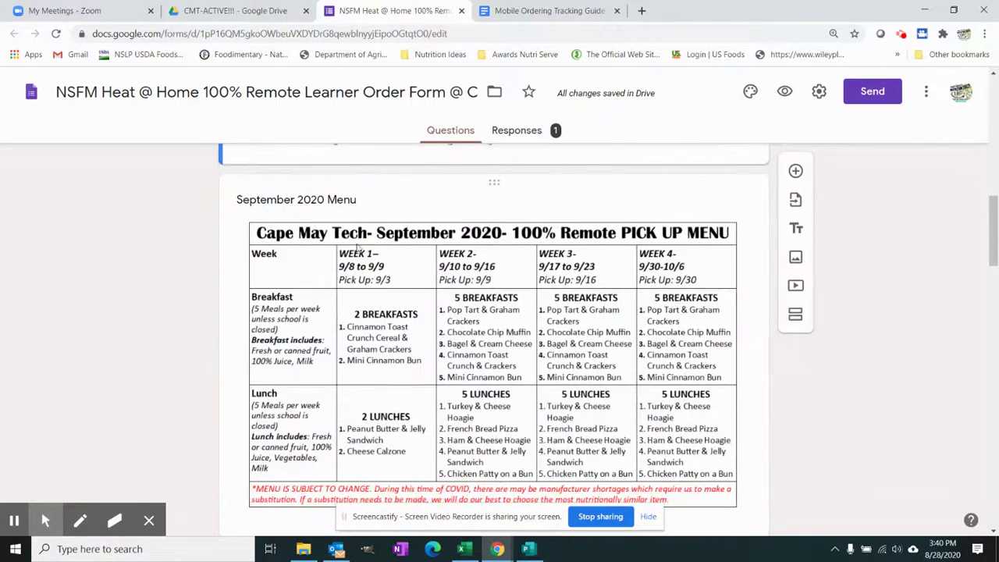
pyautogui.scroll(-2, 409, 369)
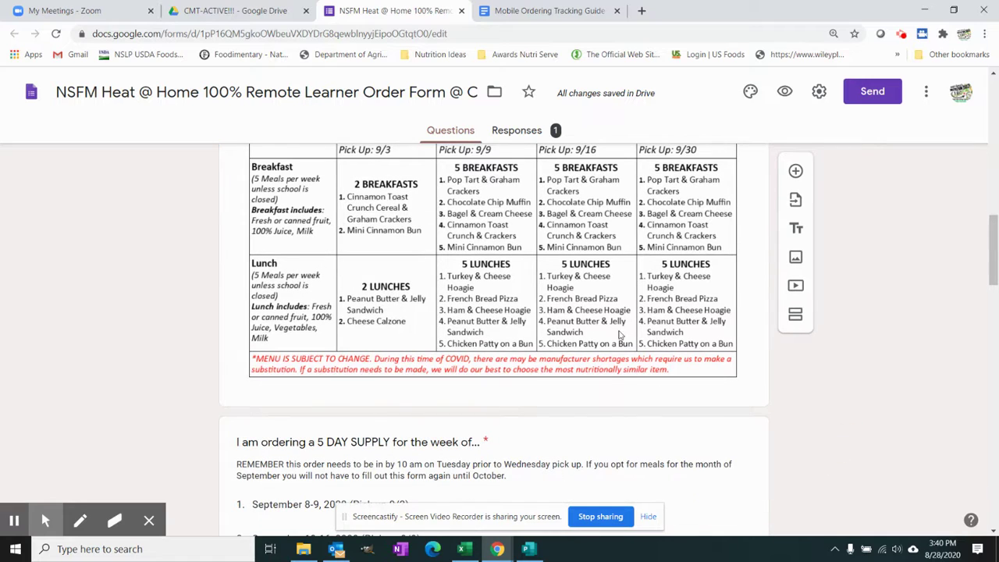
pyautogui.scroll(3, 622, 343)
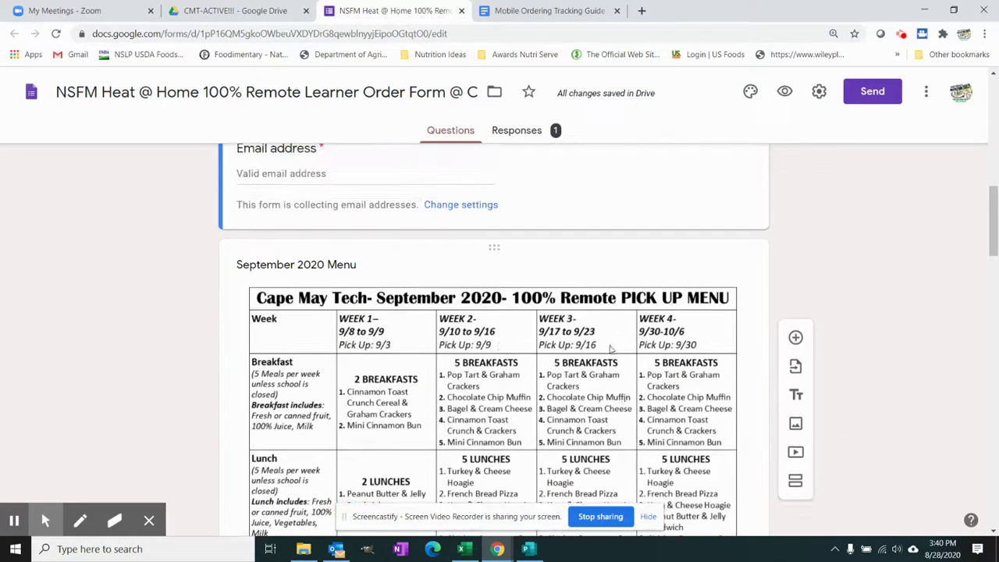
# - Switch to the menu table in Publisher and change the month in its title to October
pyautogui.click(530, 549)
pyautogui.click(331, 181)
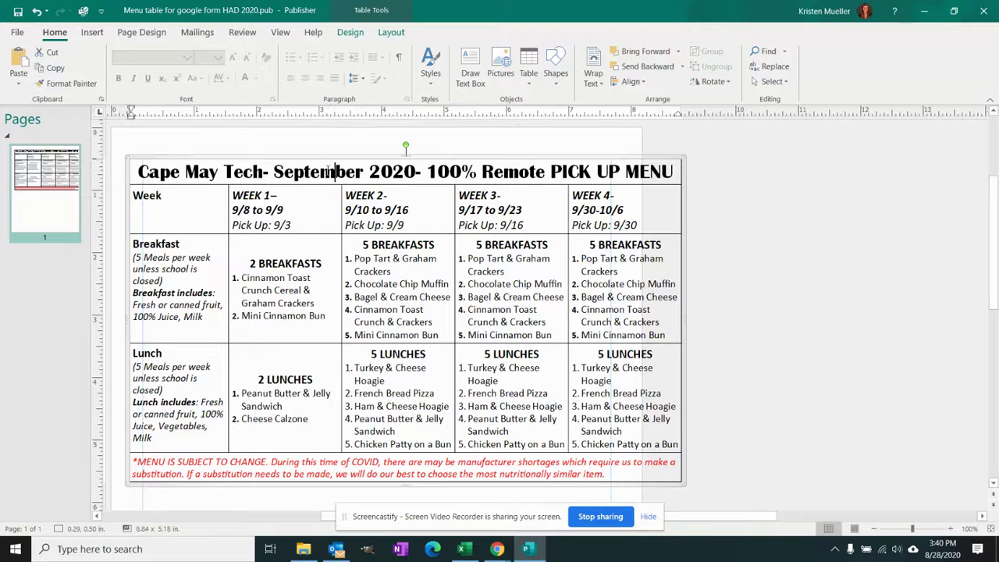
pyautogui.doubleClick(332, 173)
pyautogui.write('0')
pyautogui.write('r')
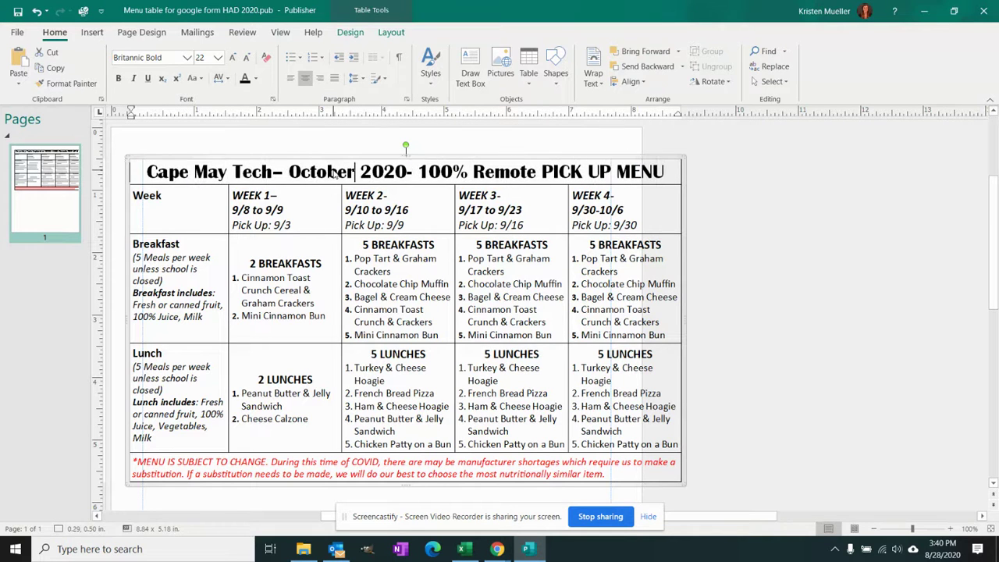
pyautogui.click(332, 305)
pyautogui.click(547, 393)
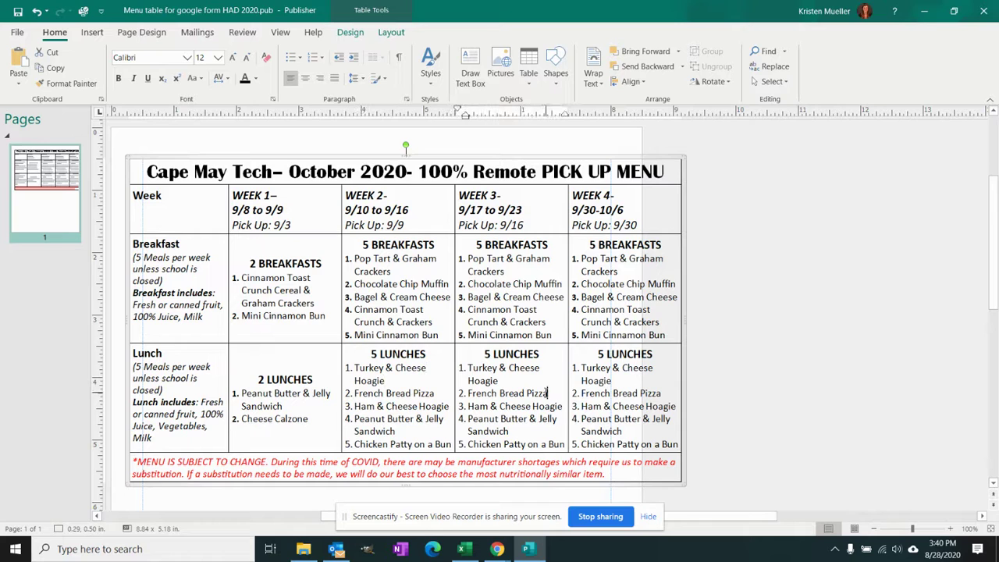
# - Save the menu table as a PNG picture named "Oct 2020 menu grid- 100% learners" in the Cape May Tech 2020-21 folder
pyautogui.click(687, 245)
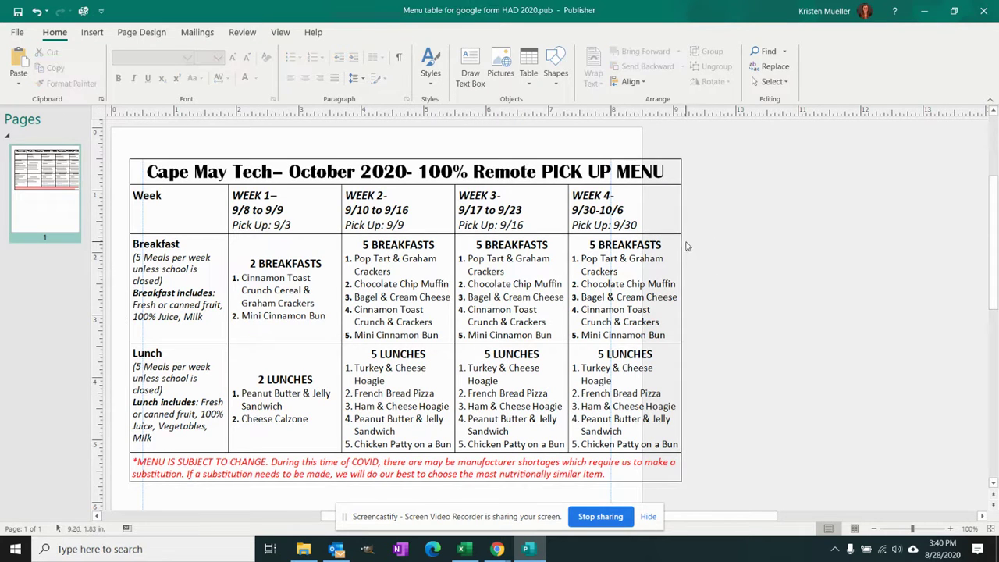
pyautogui.rightClick(684, 243)
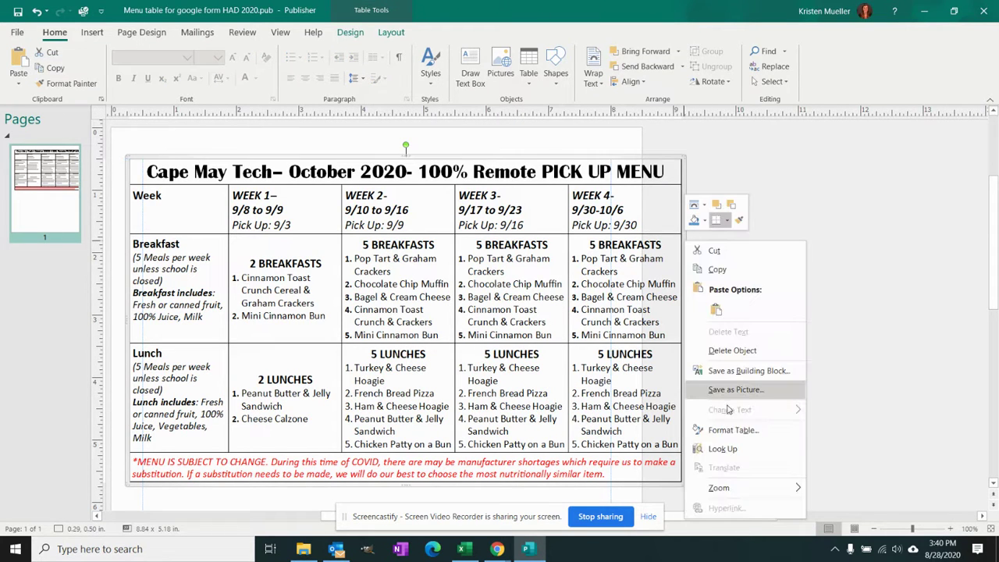
pyautogui.click(732, 390)
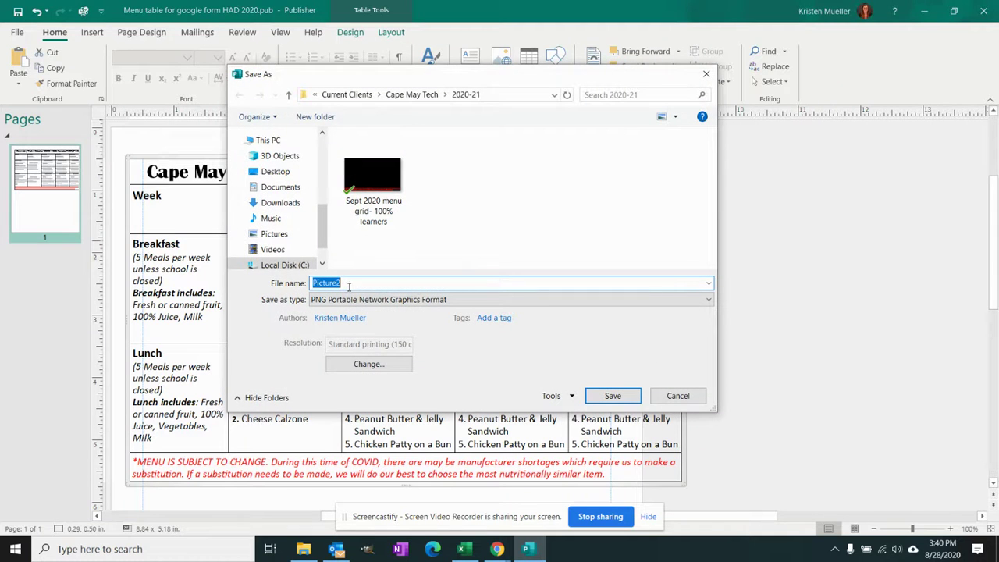
pyautogui.write('Oct 2020 menu grid- 100% lear')
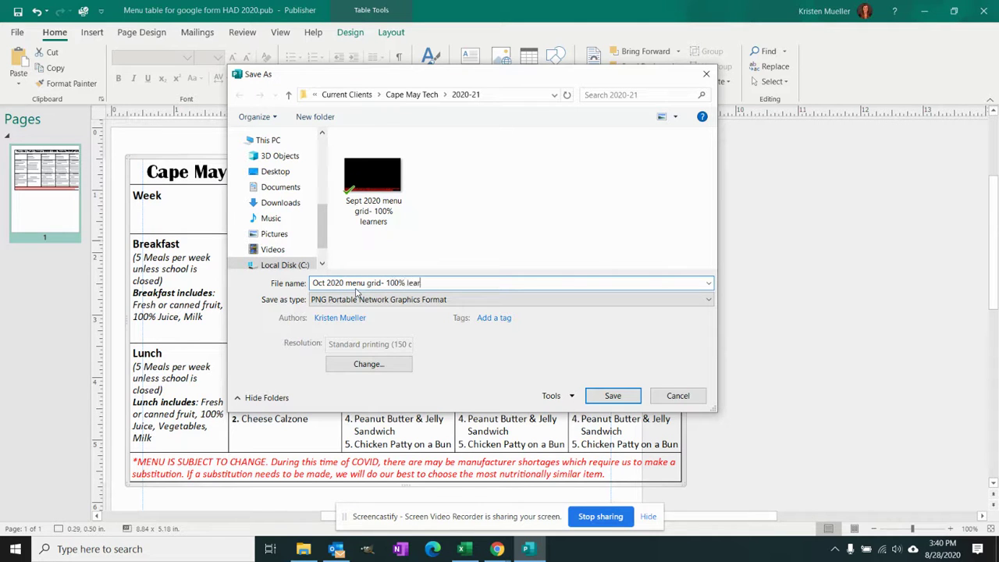
pyautogui.write('ners')
pyautogui.press('Return')
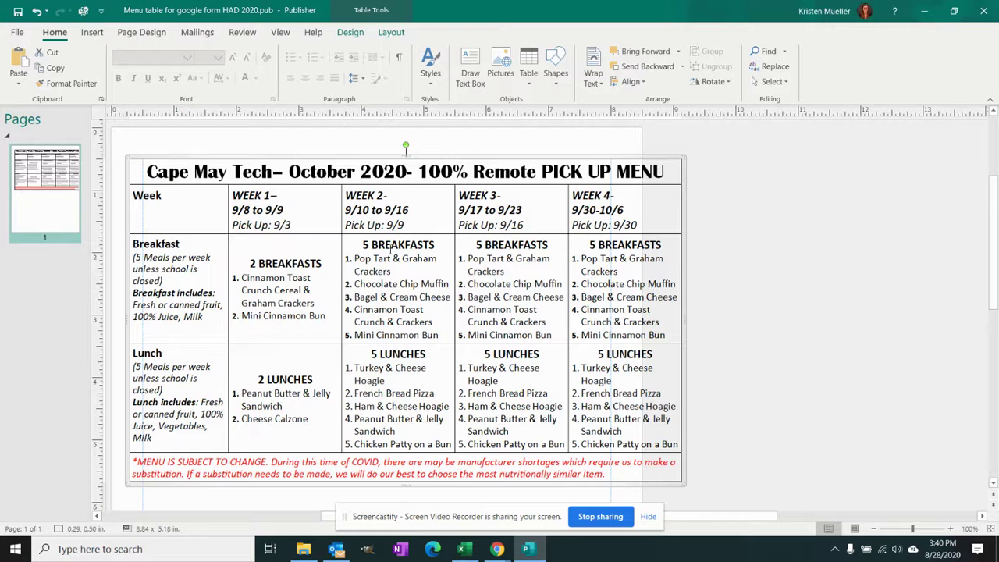
# - Switch to the order form in Chrome and browse for a replacement for the September 2020 Menu image, cancelling without choosing a picture
pyautogui.click(496, 548)
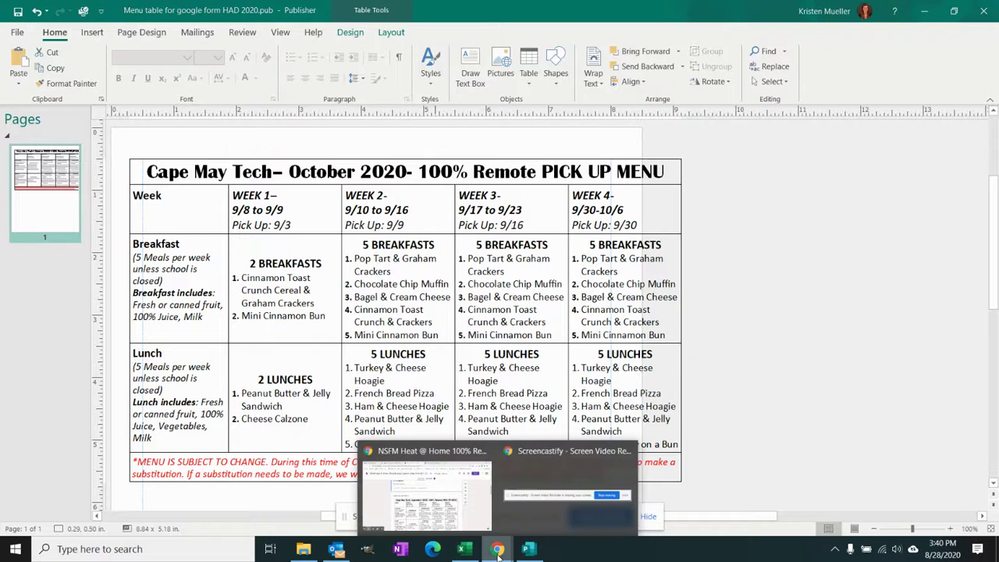
pyautogui.click(456, 523)
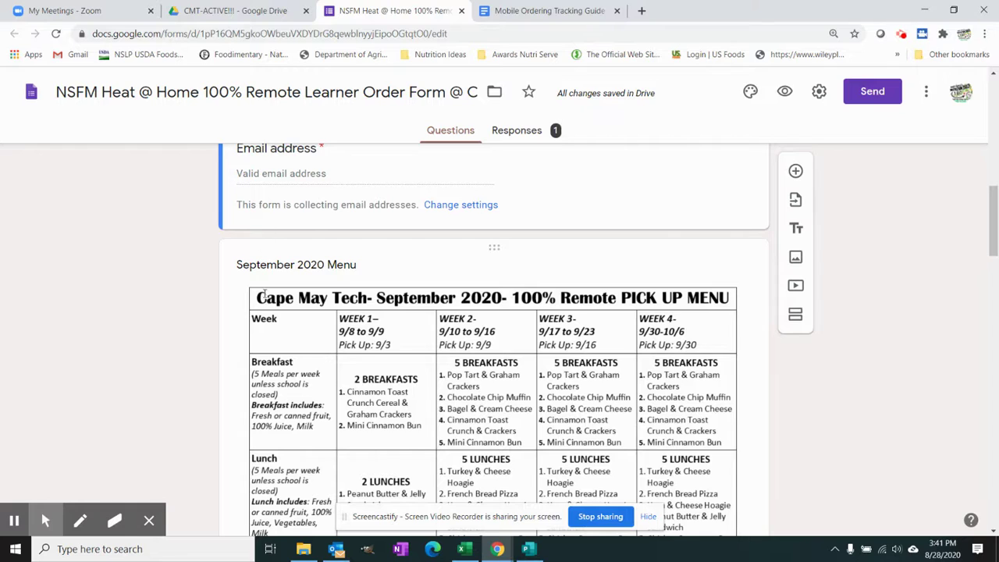
pyautogui.click(267, 297)
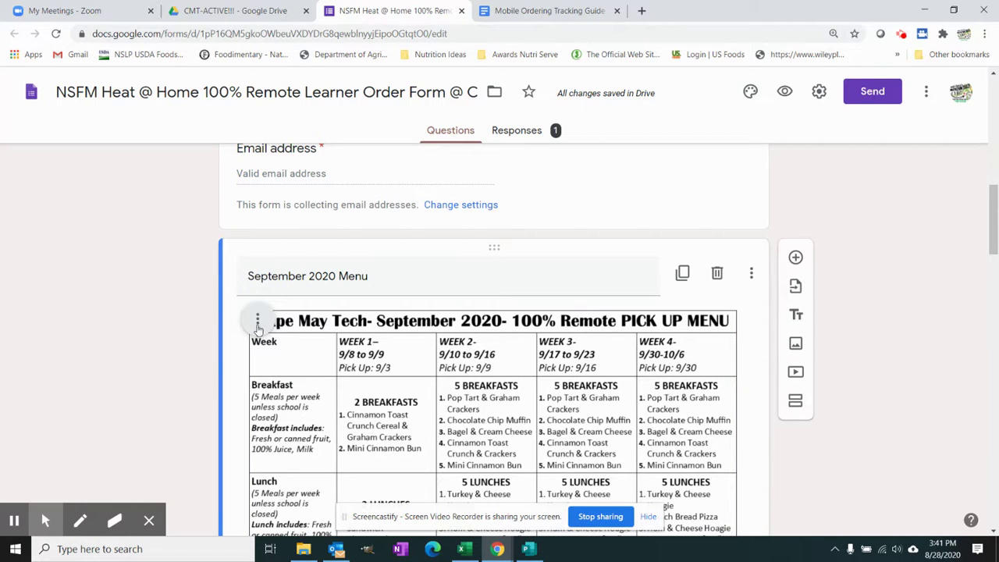
pyautogui.click(257, 322)
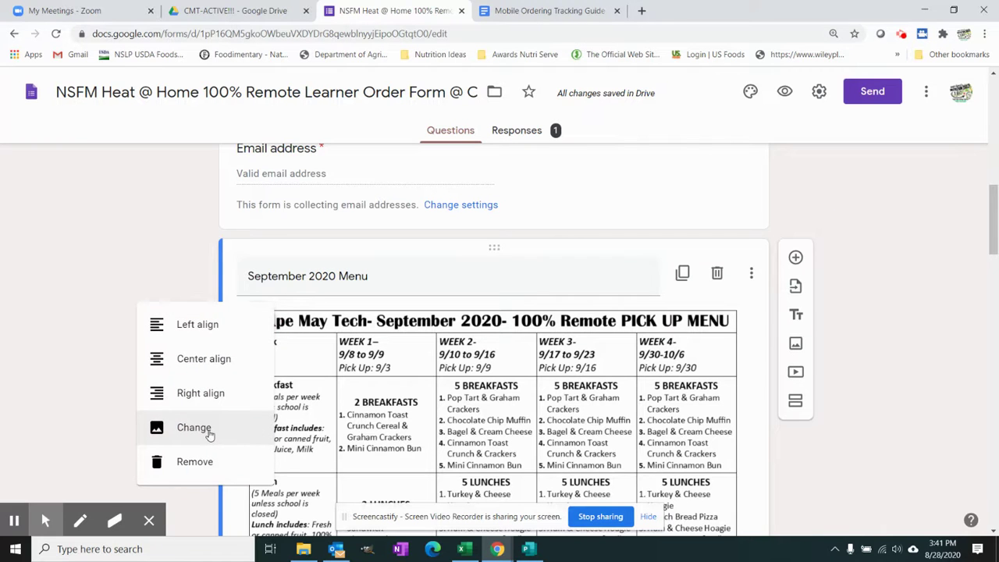
pyautogui.click(209, 435)
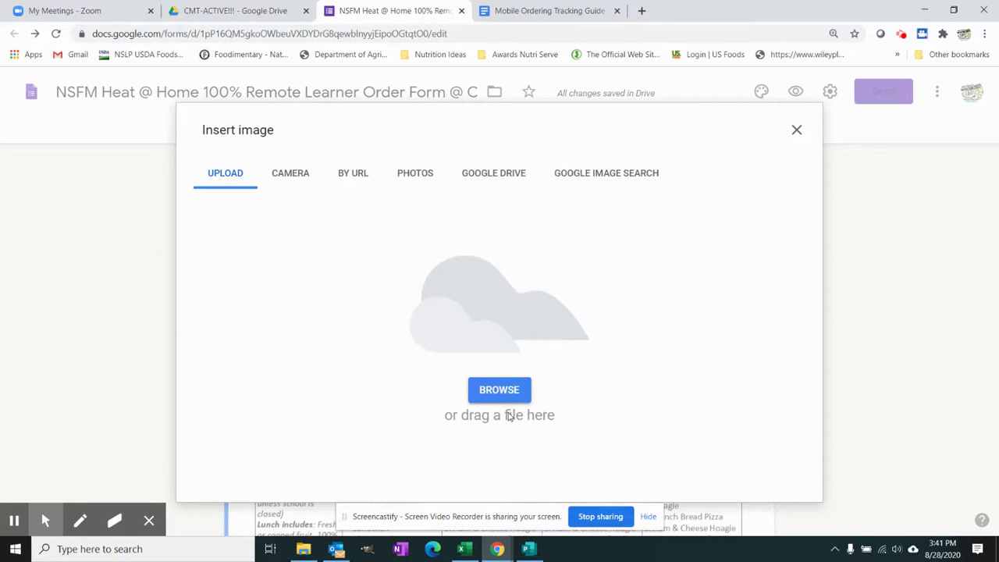
pyautogui.click(502, 390)
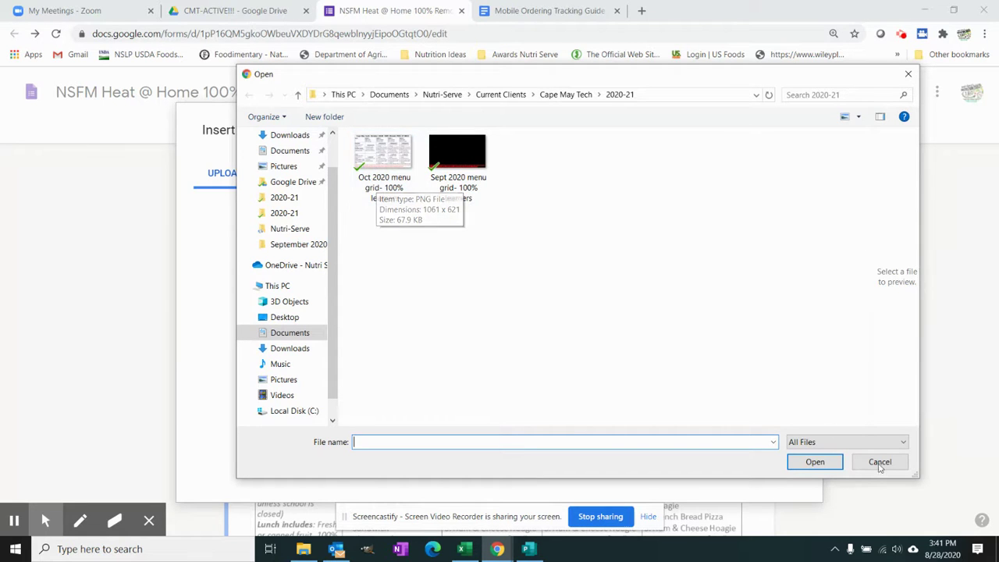
pyautogui.click(880, 462)
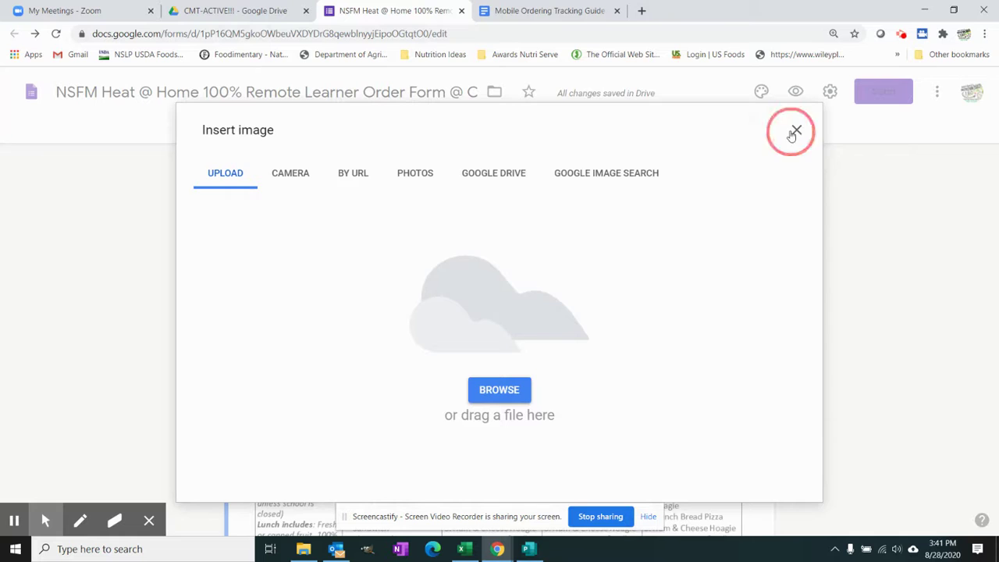
pyautogui.click(793, 132)
pyautogui.scroll(-1, 663, 218)
pyautogui.rightClick(867, 229)
pyautogui.click(867, 229)
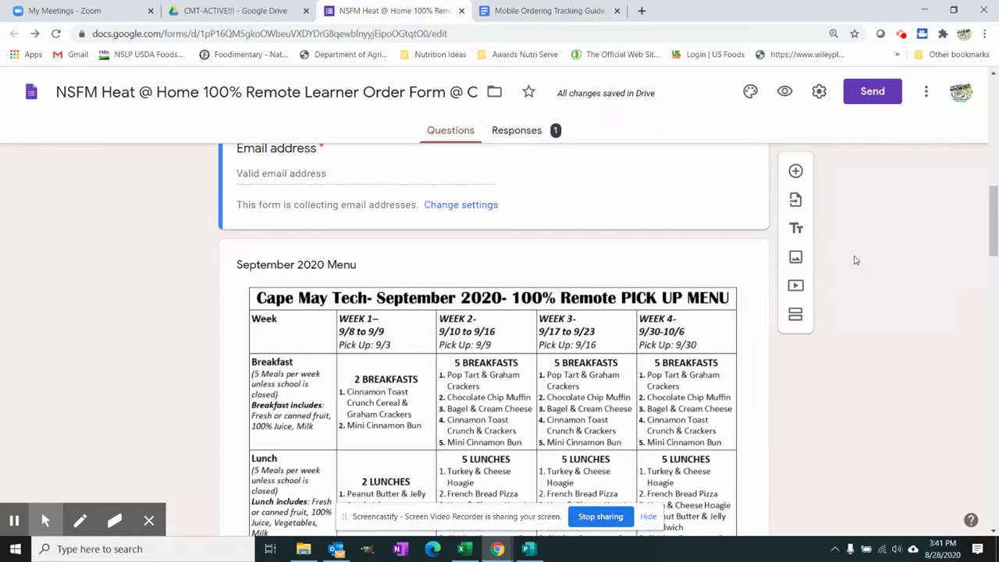